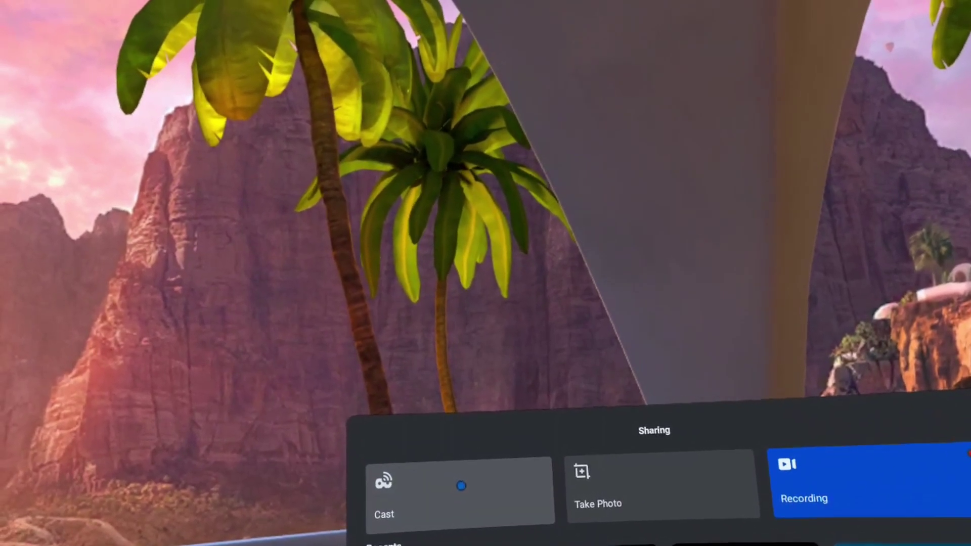
Start casting the Quest 2 headset view from the Sharing menu's Cast tile
click(460, 485)
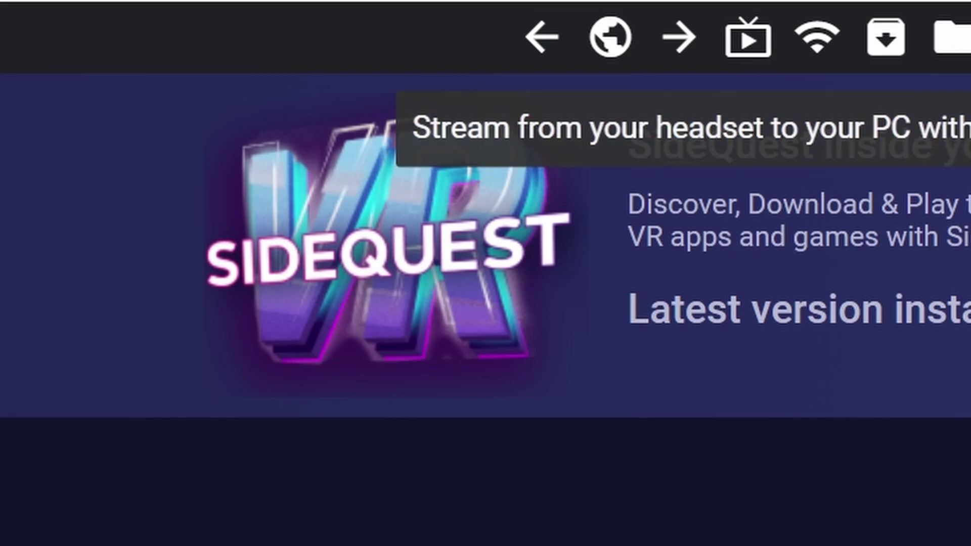
Open SideQuest's Streaming Options for streaming the headset to the PC
click(748, 42)
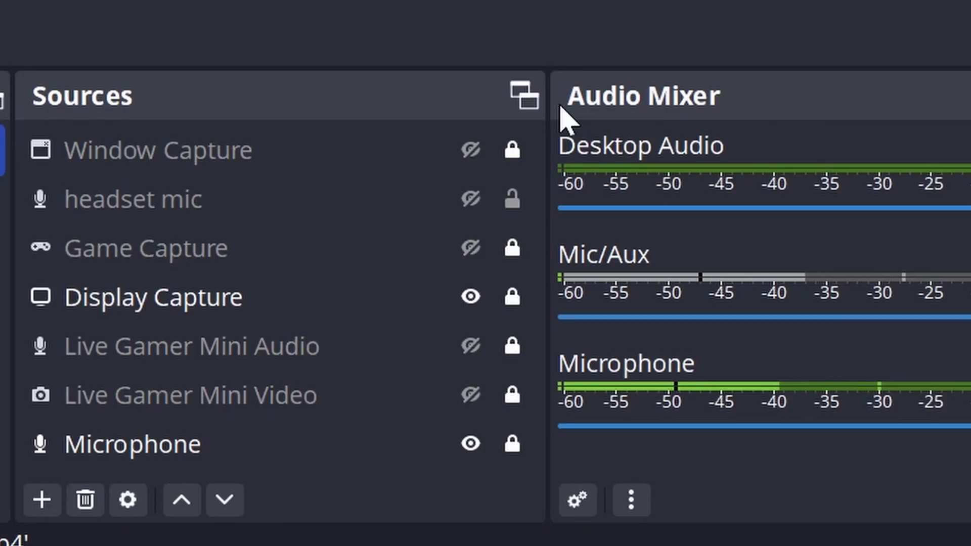
In OBS, select the Window Capture source, leaving Display Capture and Microphone visible
click(515, 153)
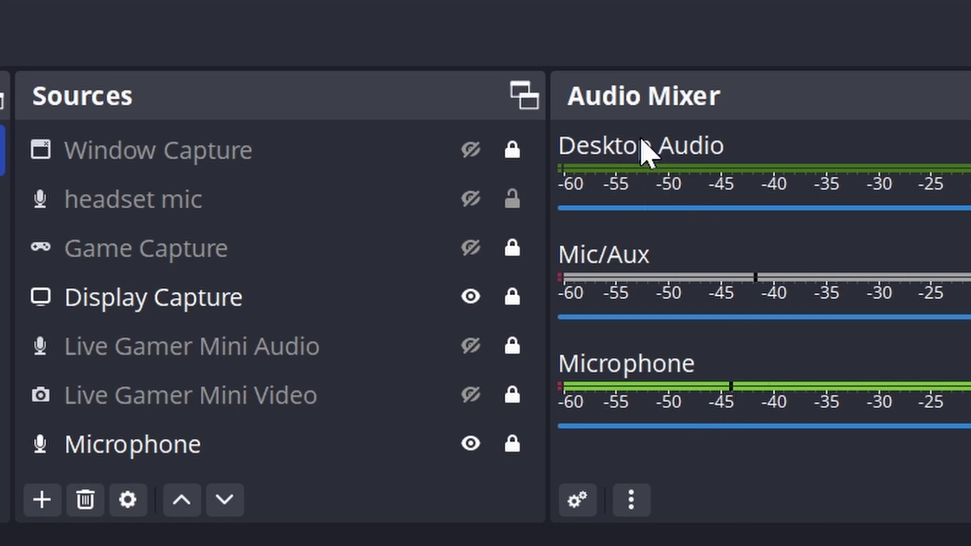
click(404, 148)
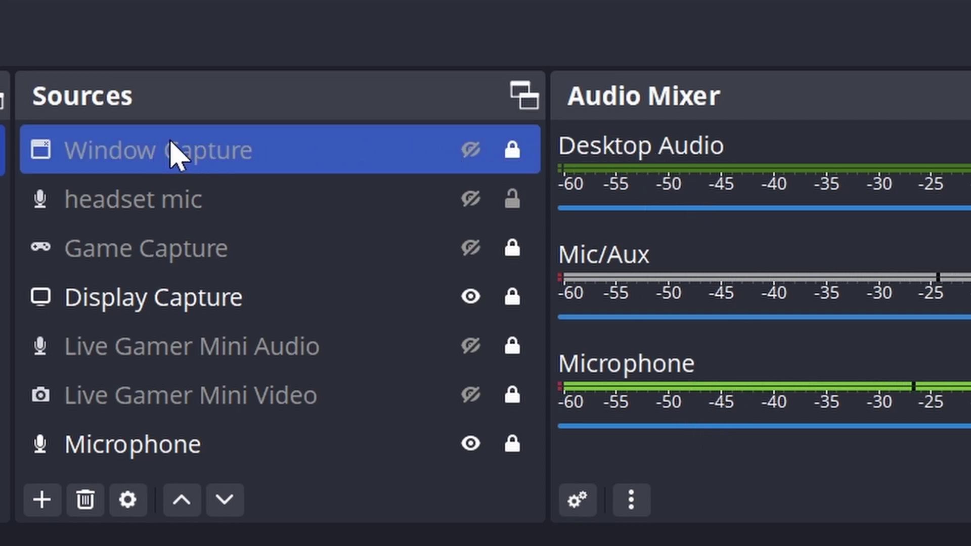